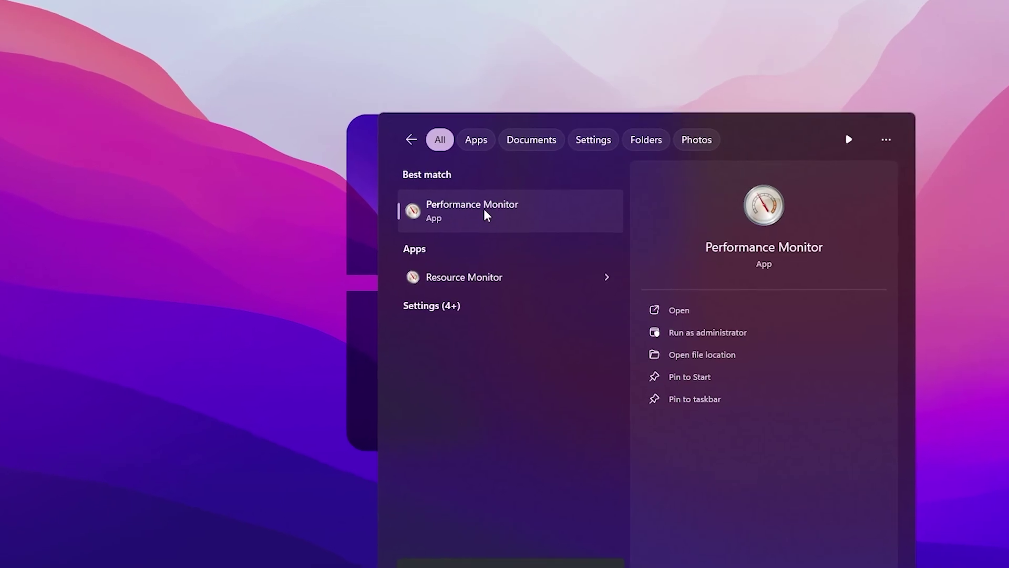
Run Performance Monitor as administrator and create a manual 'fps boost' set with performance counters.
right_click(469, 199)
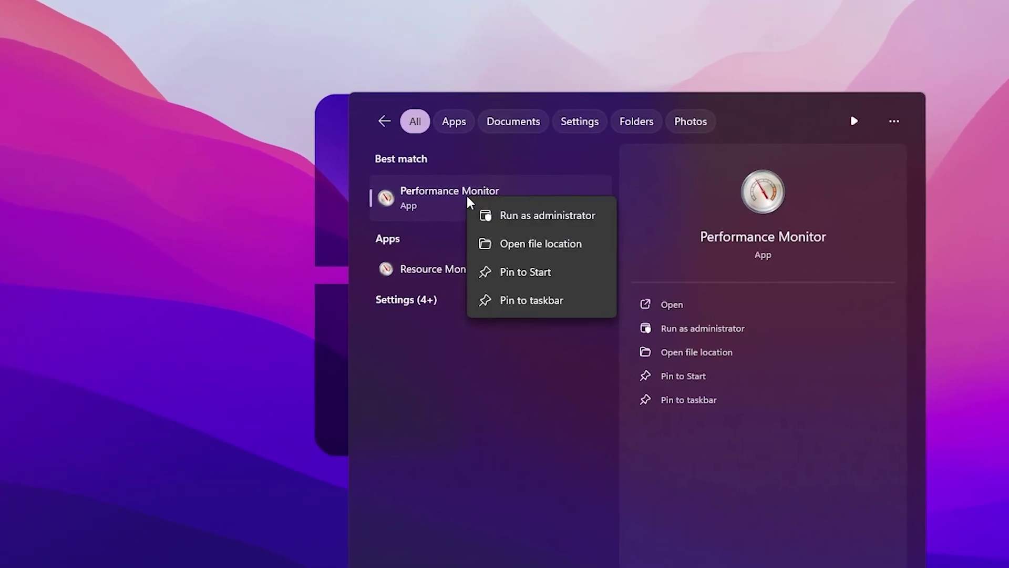
left_click(539, 228)
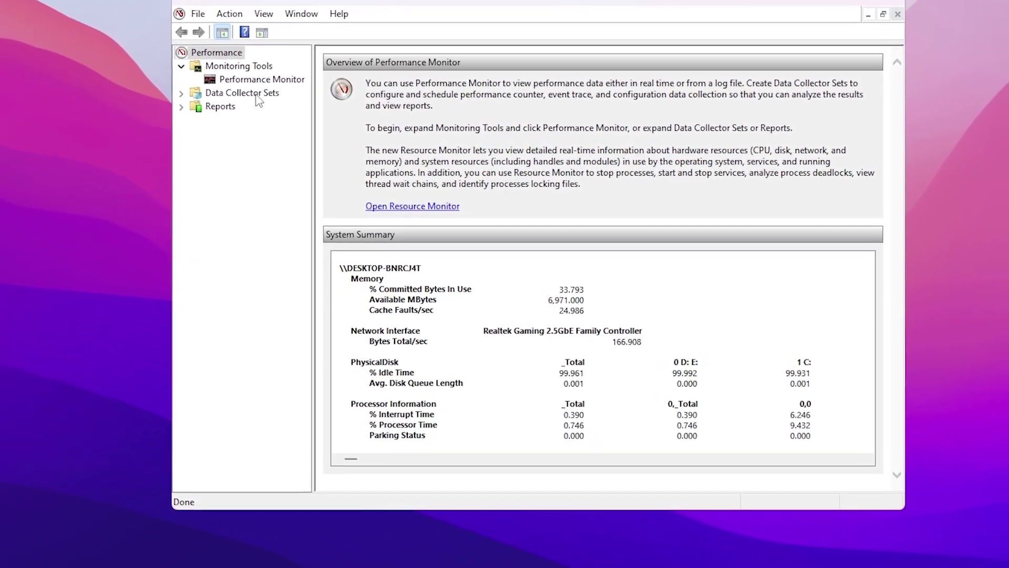
left_click(183, 101)
left_click(232, 100)
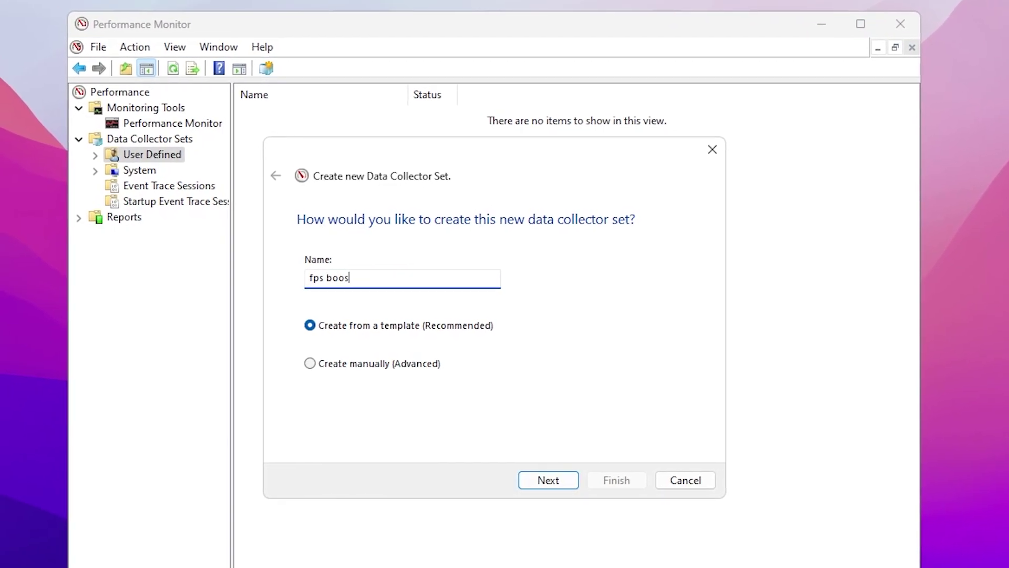
type("t")
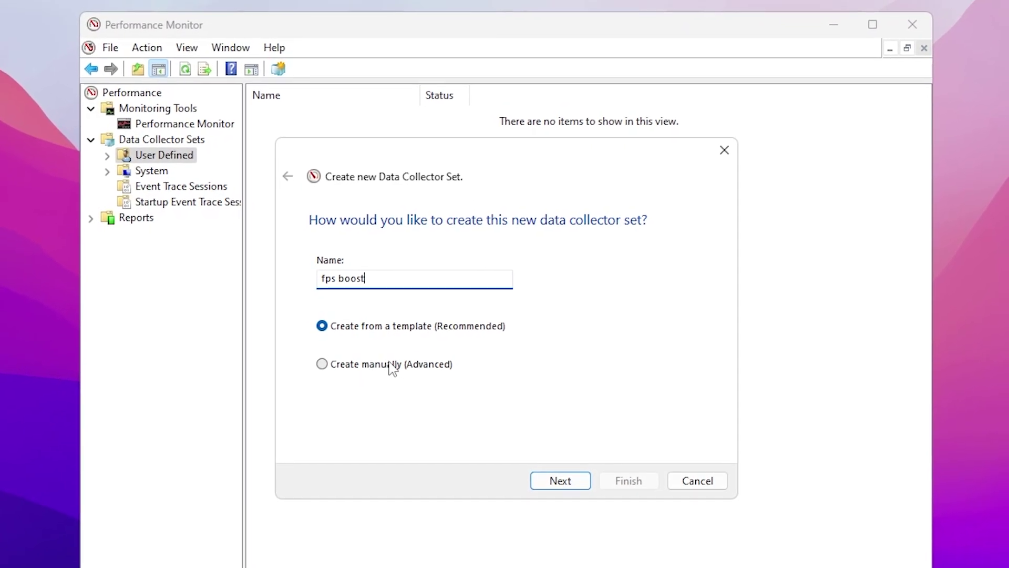
left_click(418, 366)
left_click(547, 479)
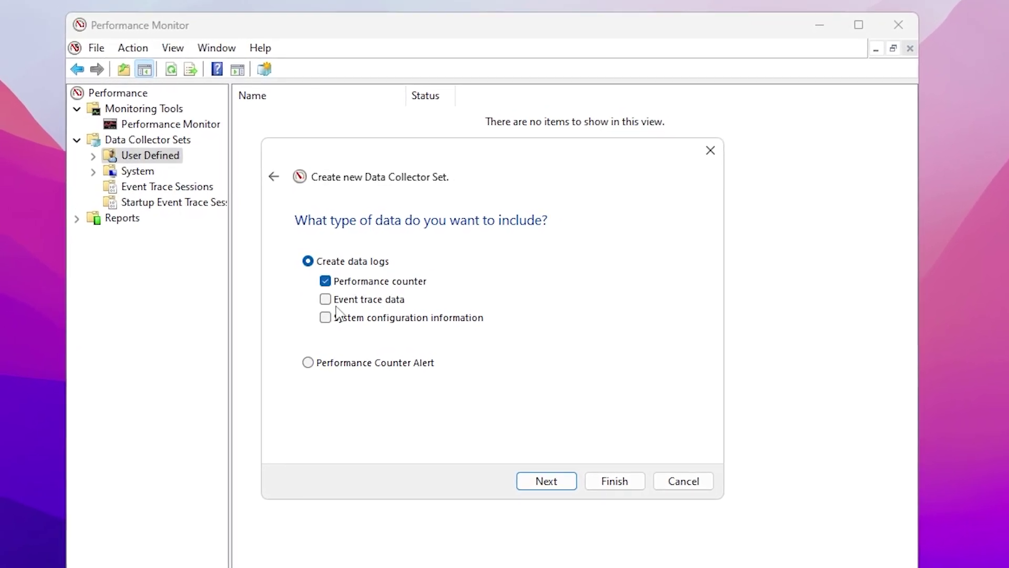
Add the Processor counter for instance 15 to the fps boost set.
left_click(551, 479)
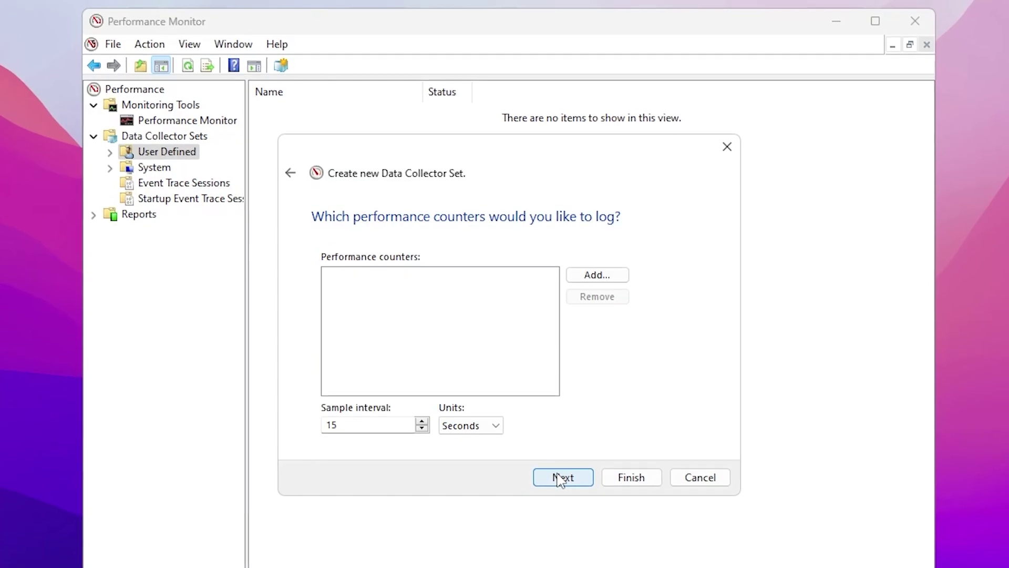
left_click(594, 278)
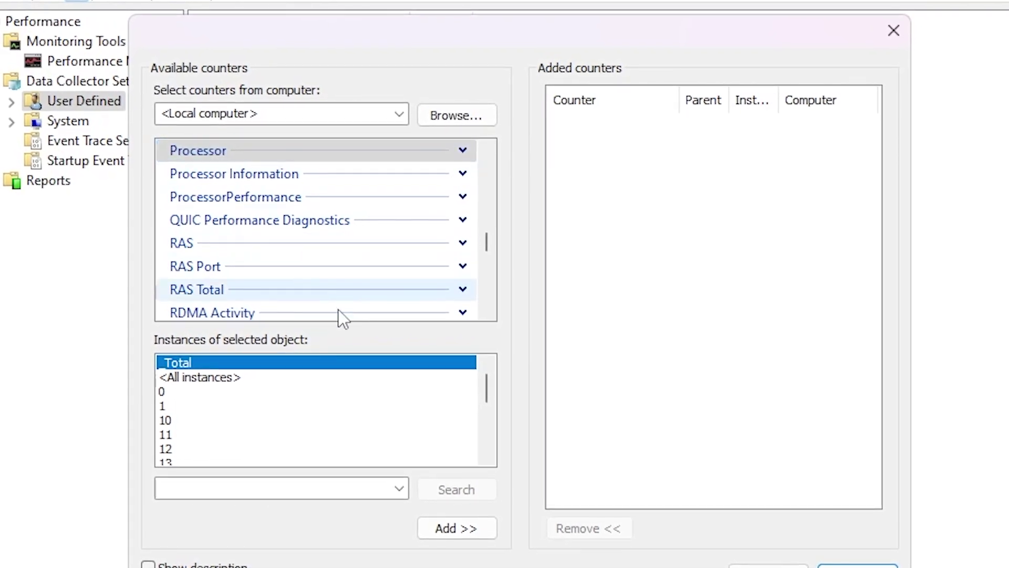
scroll(286, 400, "down", 1)
scroll(281, 406, "down", 1)
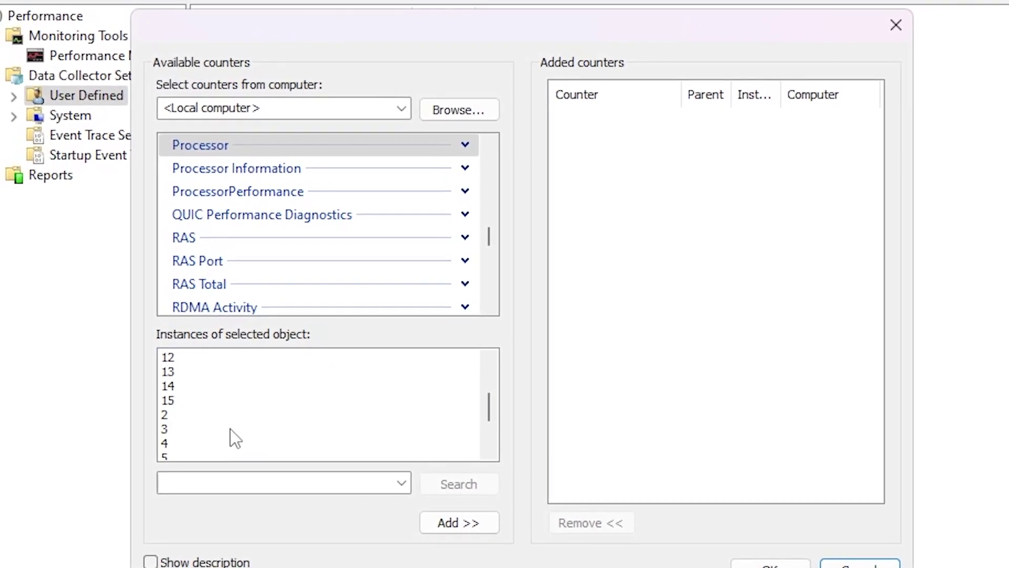
scroll(214, 434, "up", 2)
scroll(232, 431, "down", 3)
scroll(263, 410, "up", 1)
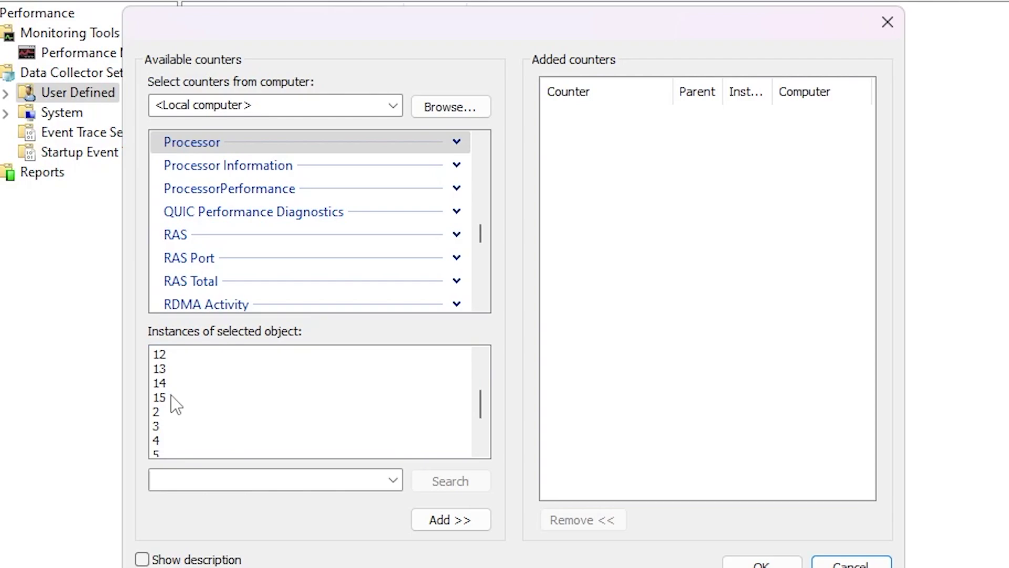
left_click(212, 404)
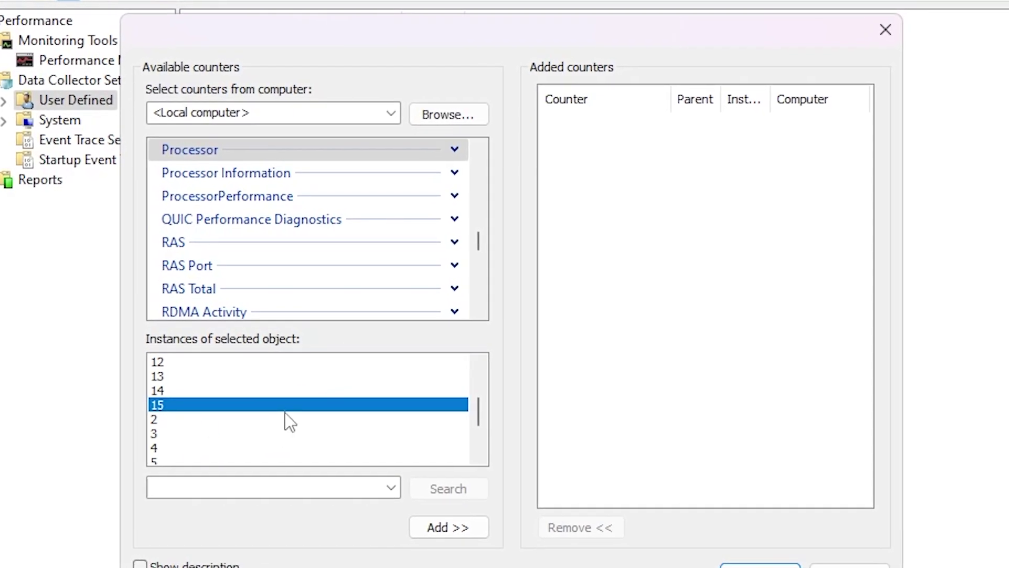
left_click(428, 524)
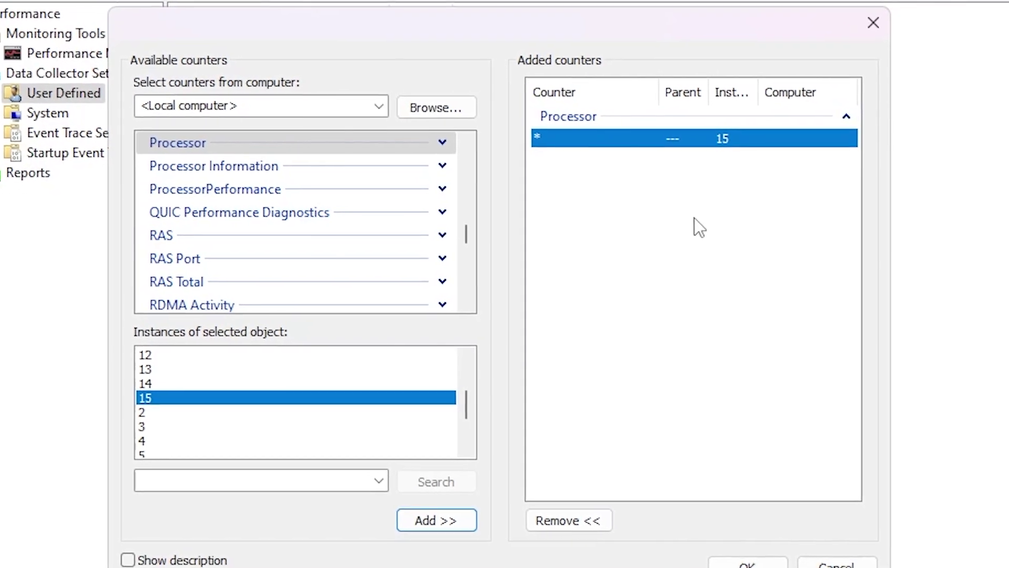
Add the Process _Total counter, finish the set, and search Start for 'core isolation'.
scroll(294, 261, "up", 1)
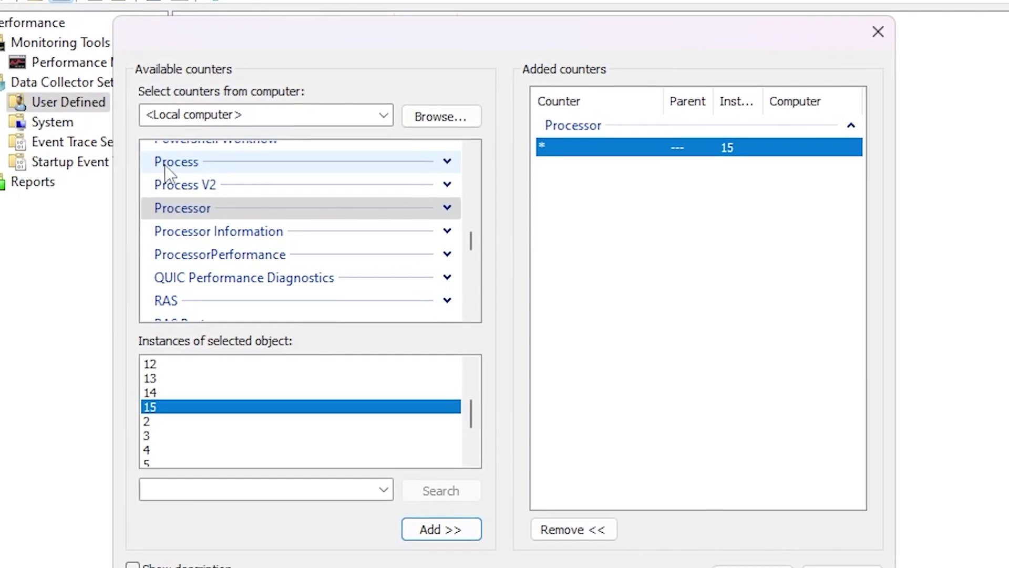
left_click(181, 162)
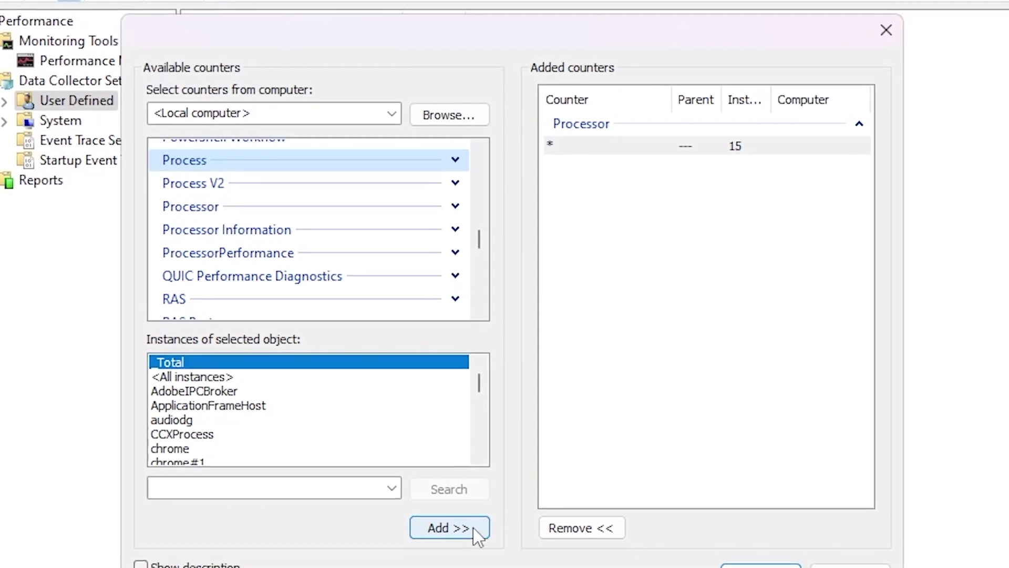
left_click(486, 527)
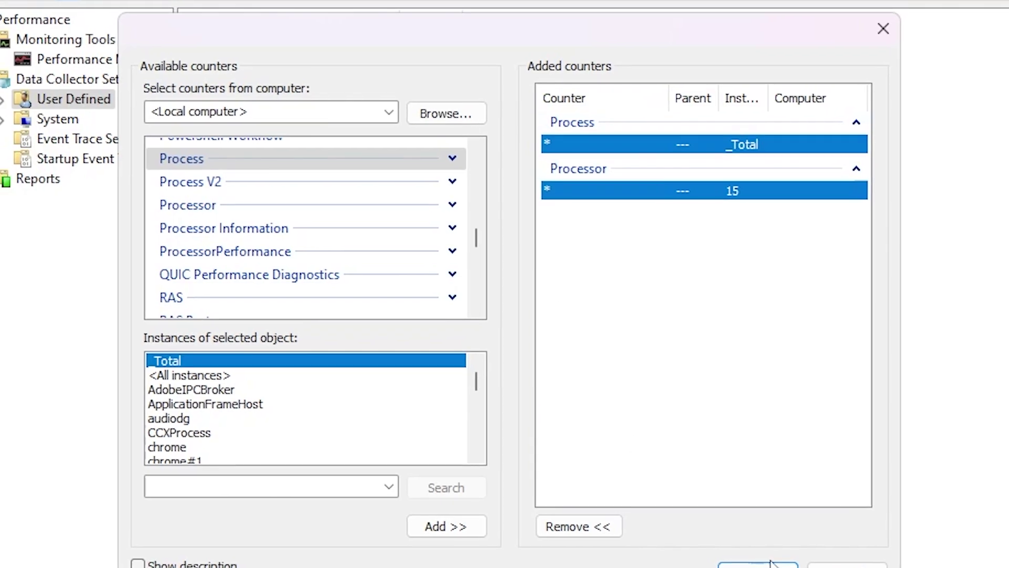
left_click(753, 565)
left_click(582, 515)
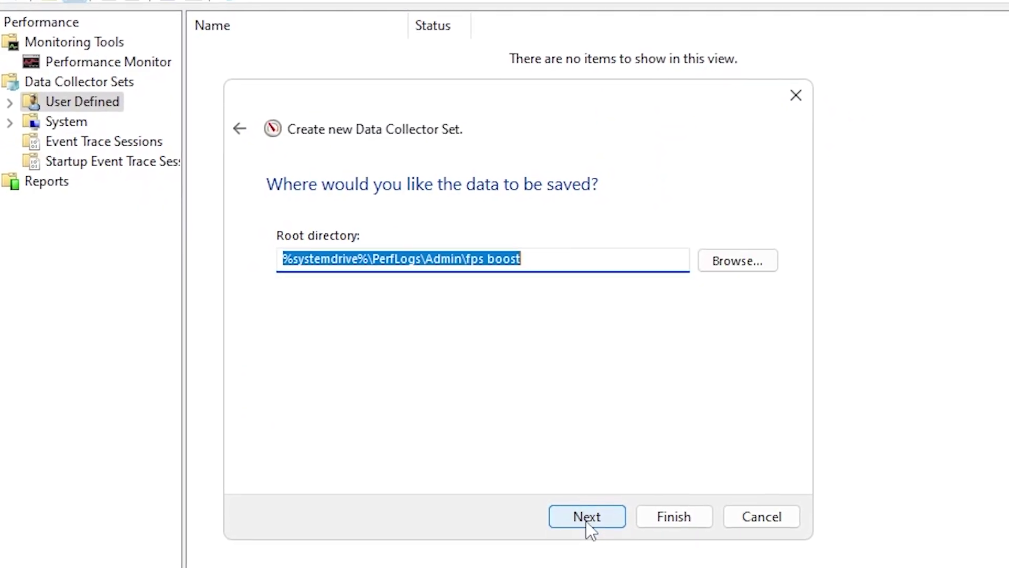
left_click(593, 516)
left_click(651, 510)
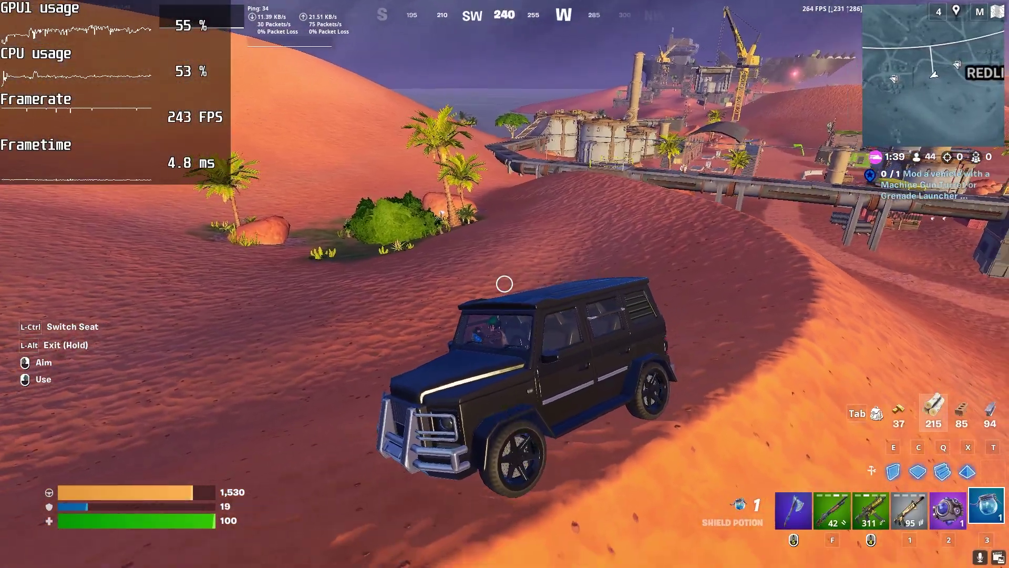
left_click(504, 284)
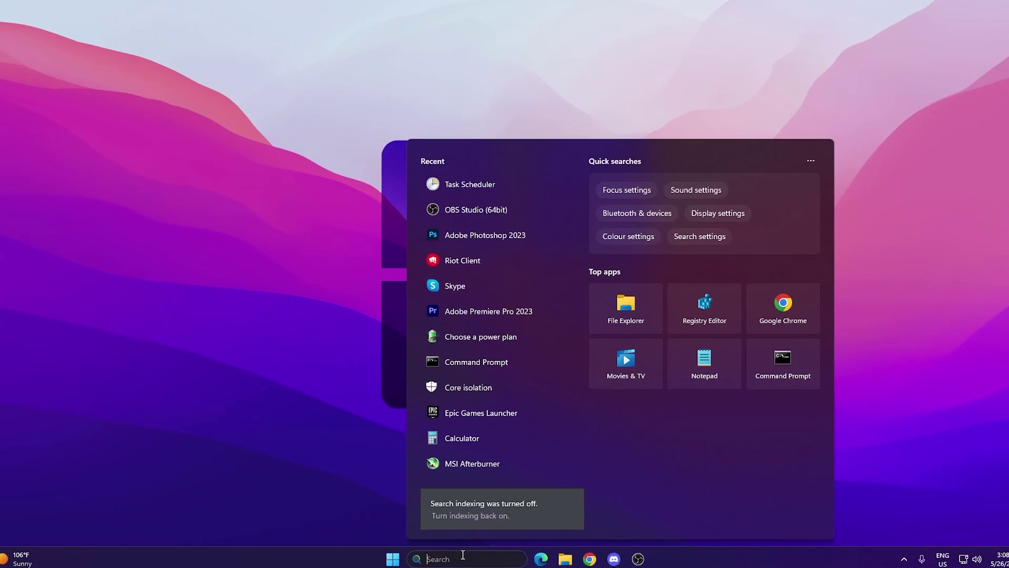
type("core isolation")
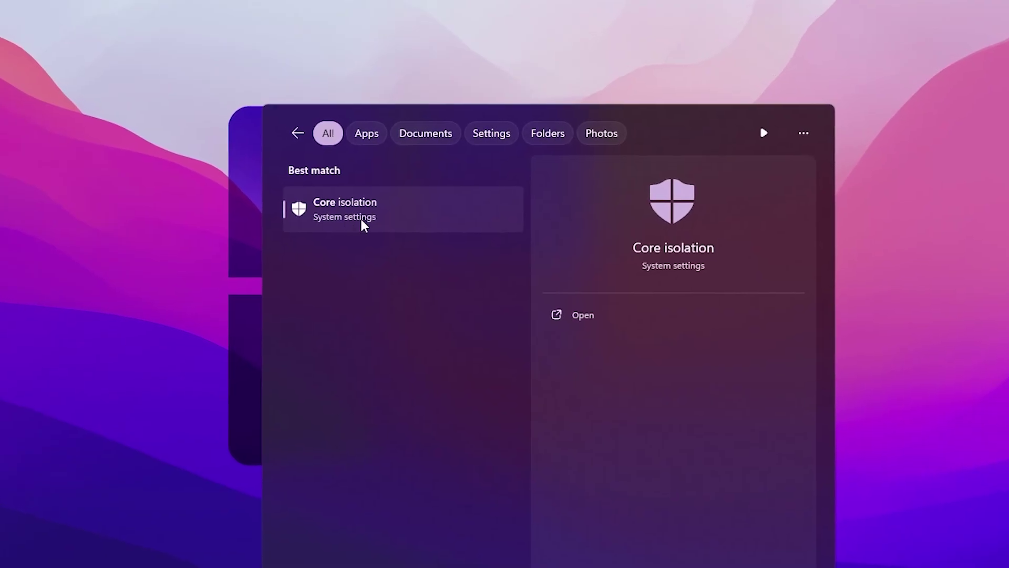
Open the Core isolation search result in Windows Security.
left_click(368, 208)
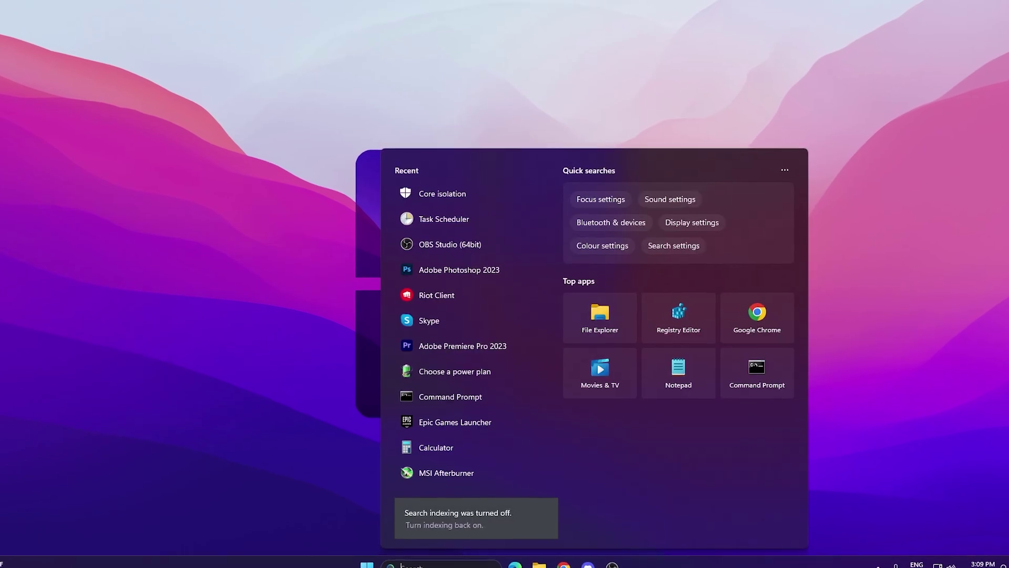
Run Services as administrator and set WalletService's startup type to Disabled.
type("services")
right_click(310, 187)
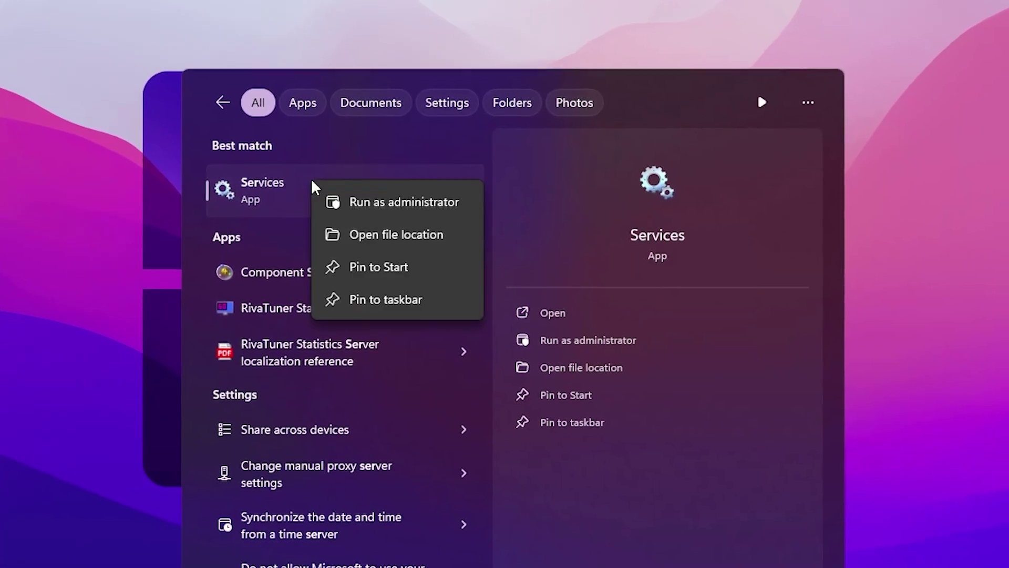
left_click(417, 199)
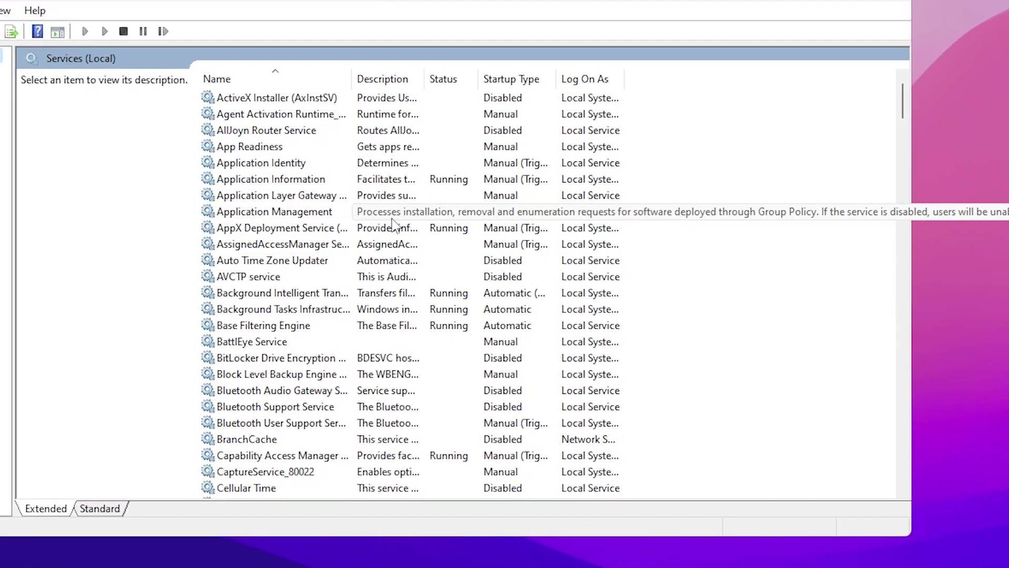
left_click(289, 153)
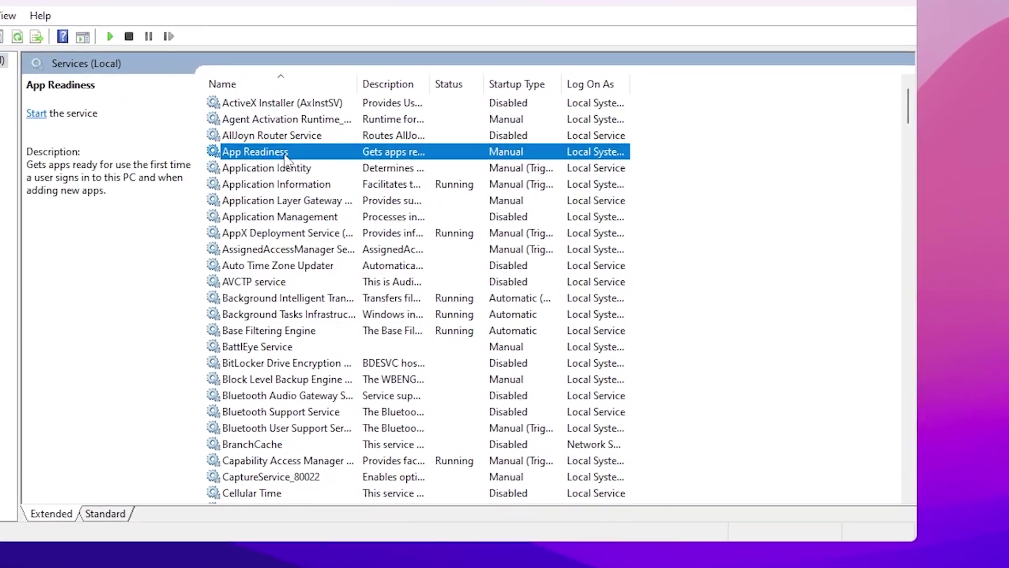
key("w")
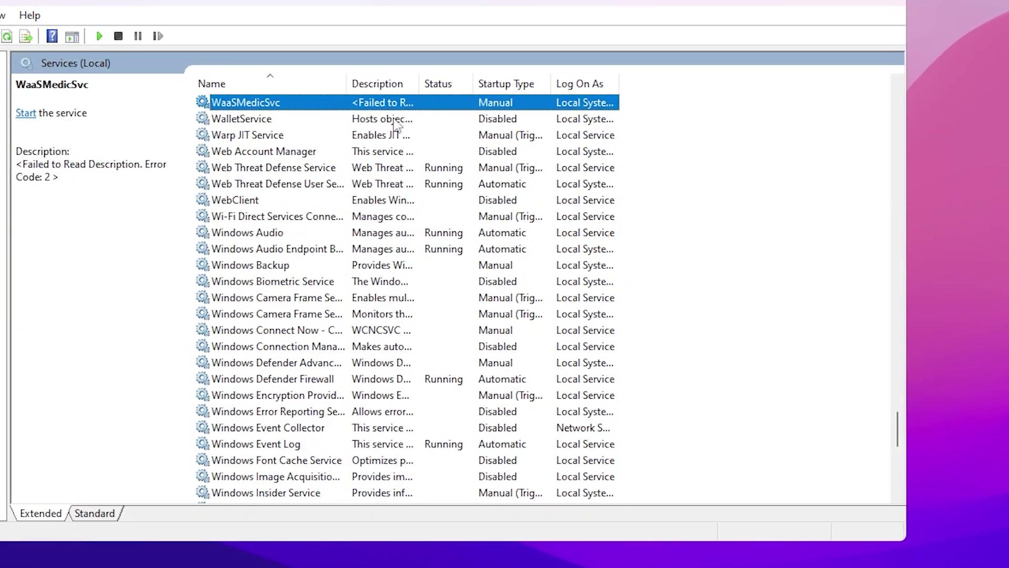
right_click(259, 118)
left_click(314, 276)
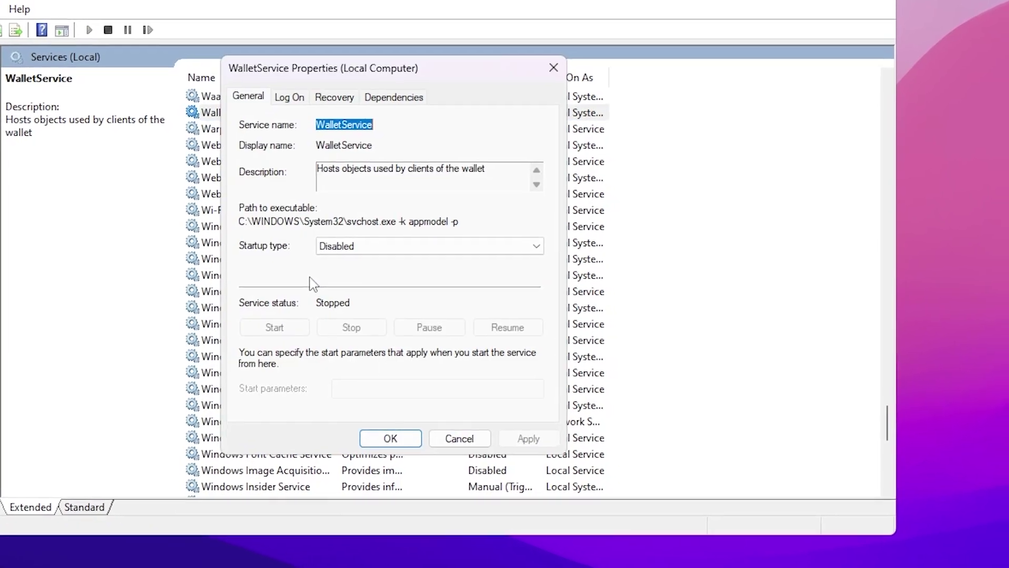
left_click(347, 246)
left_click(341, 303)
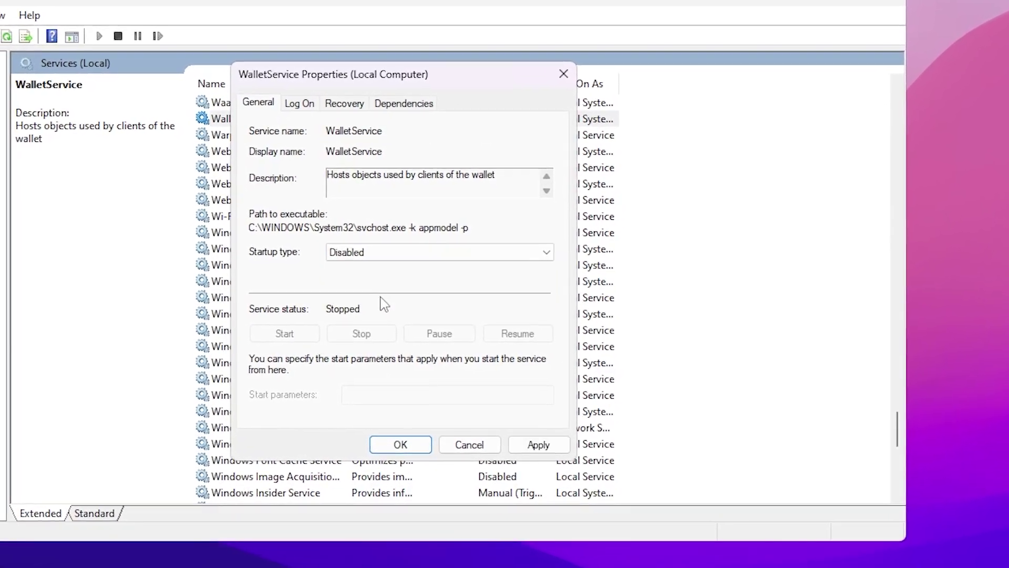
left_click(538, 444)
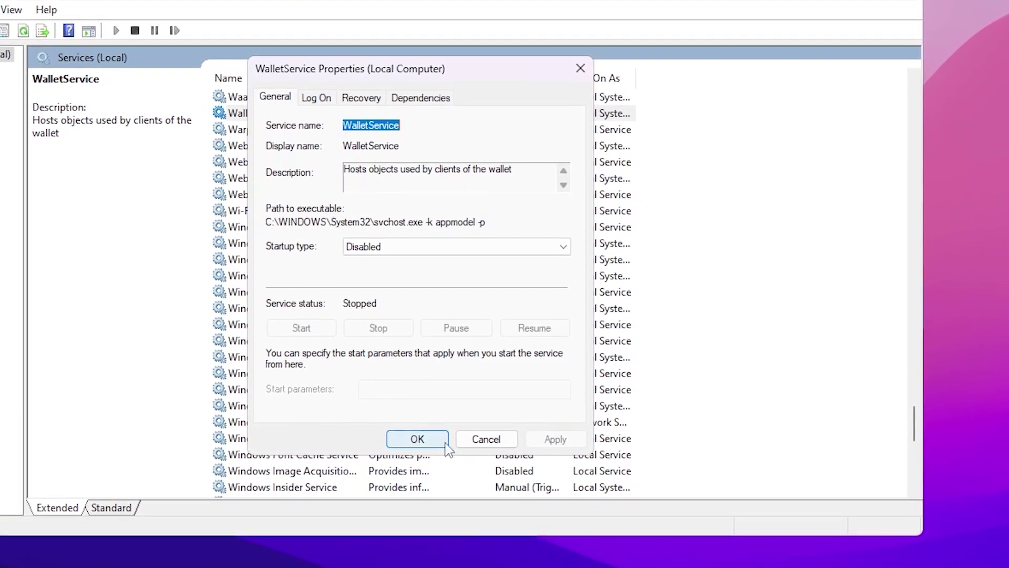
left_click(400, 444)
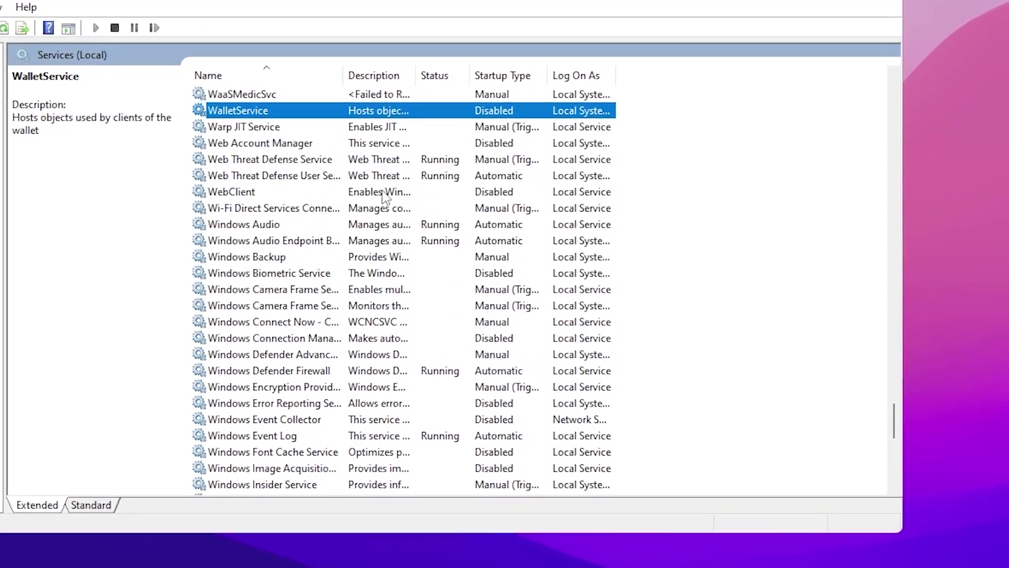
Set Windows Insider Service's startup type to Disabled and apply it.
scroll(515, 288, "down", 4)
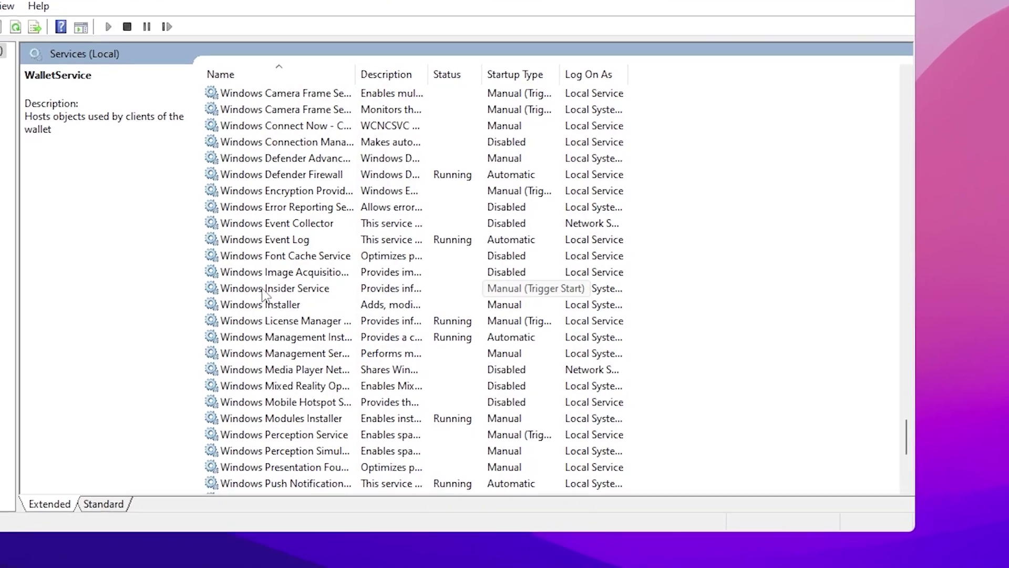
right_click(306, 296)
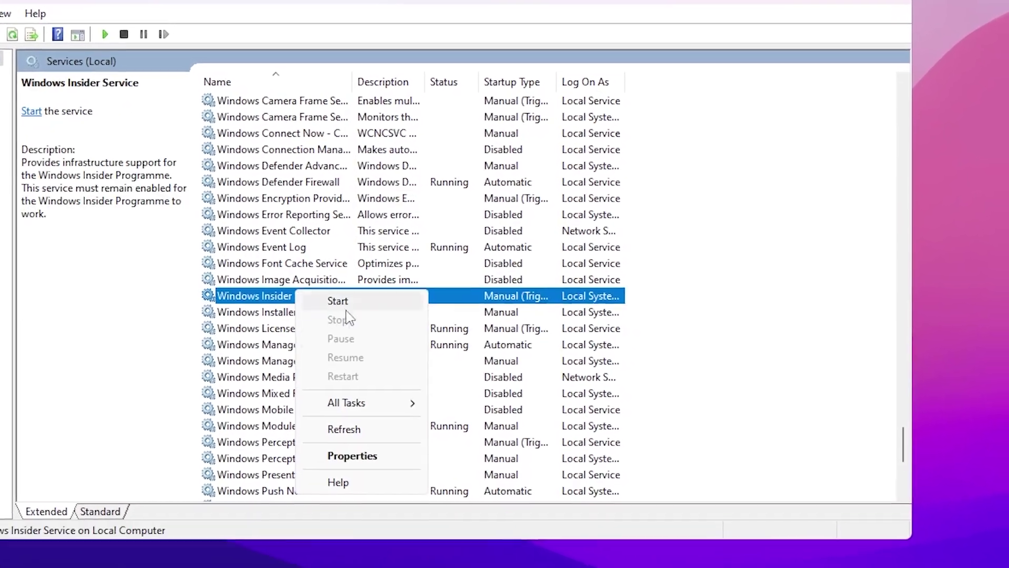
left_click(372, 454)
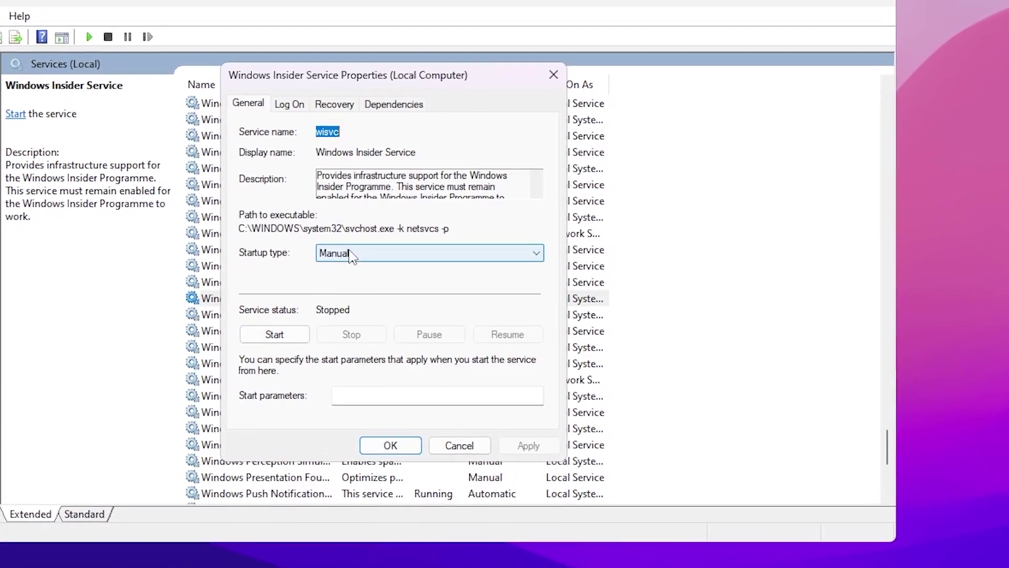
left_click(350, 246)
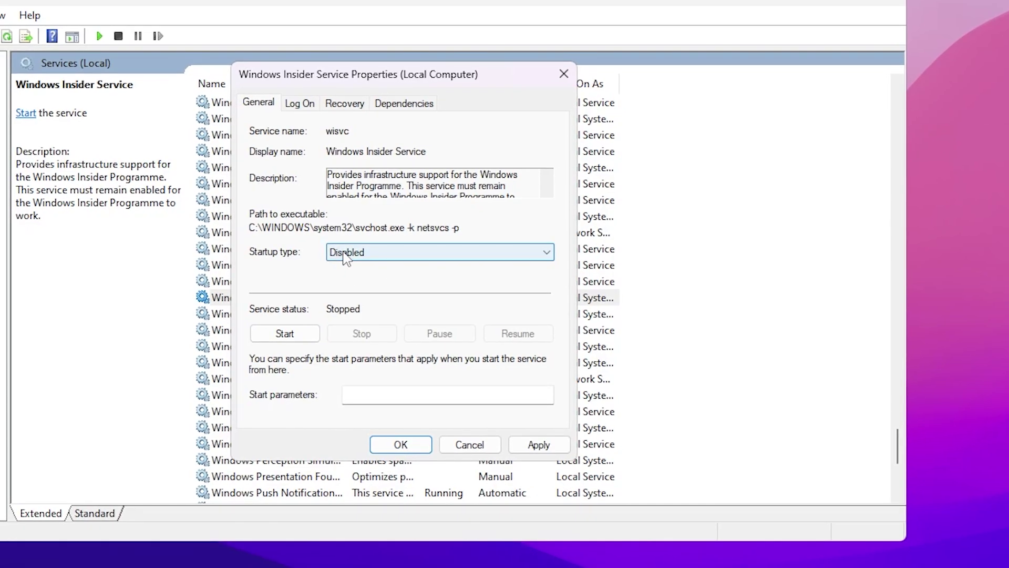
left_click(539, 445)
left_click(445, 441)
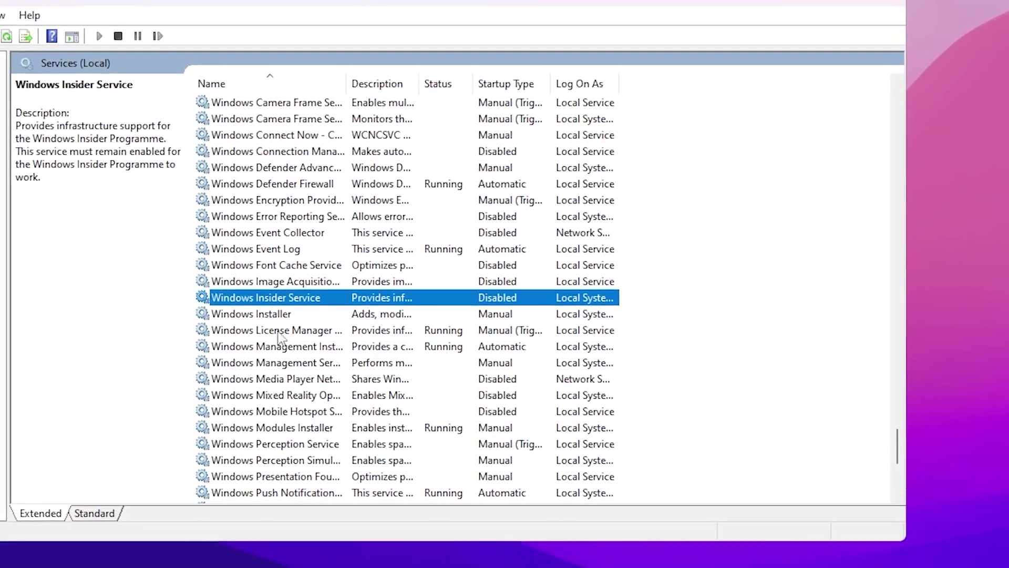
scroll(358, 299, "down", 6)
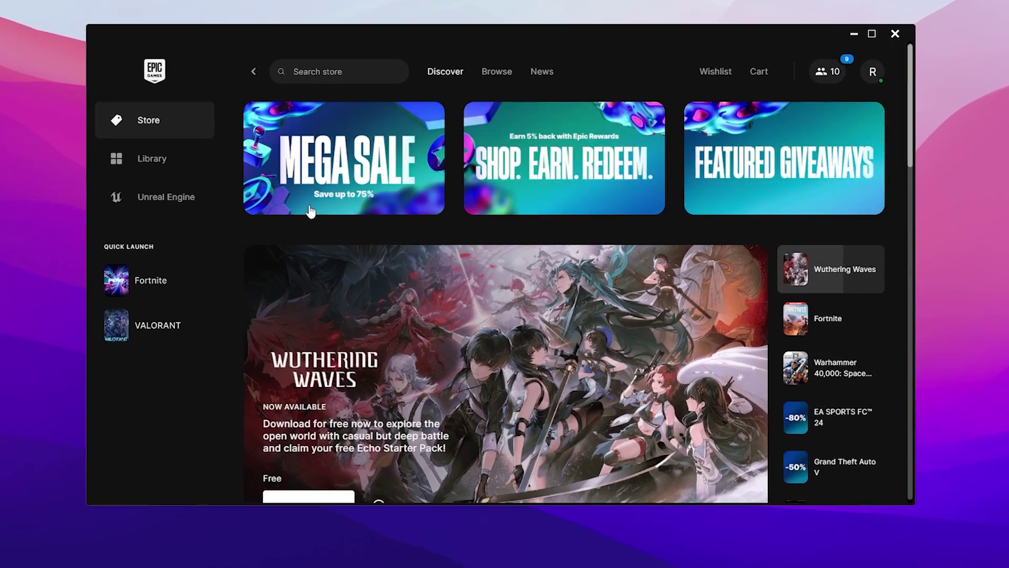
Enable Fortnite launch options -LANPLAY -NOSPLASH -NOTEXTURESTREAMING -USEALLAVALIABLECORES from the Library's Manage settings.
left_click(119, 177)
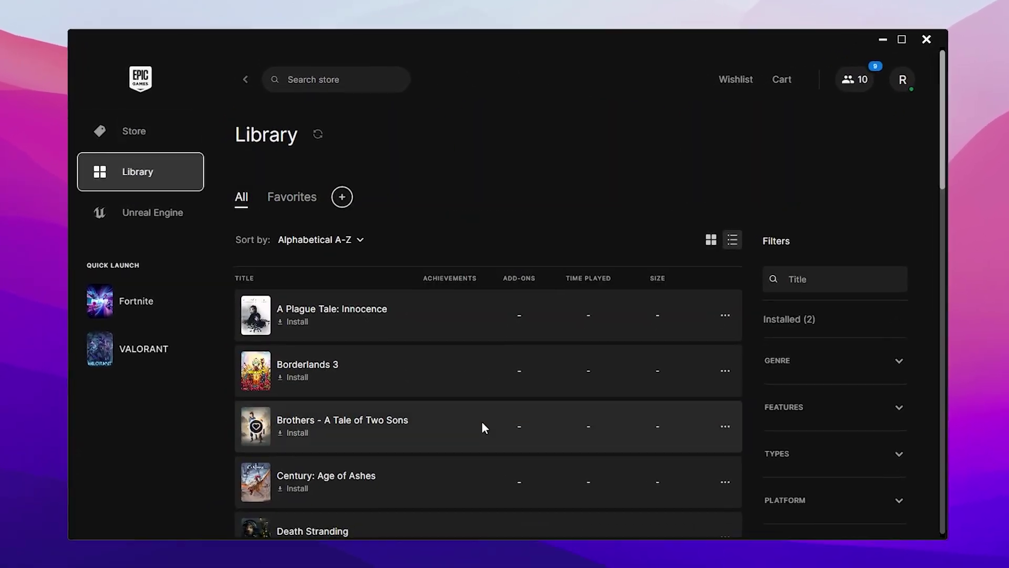
scroll(504, 376, "down", 3)
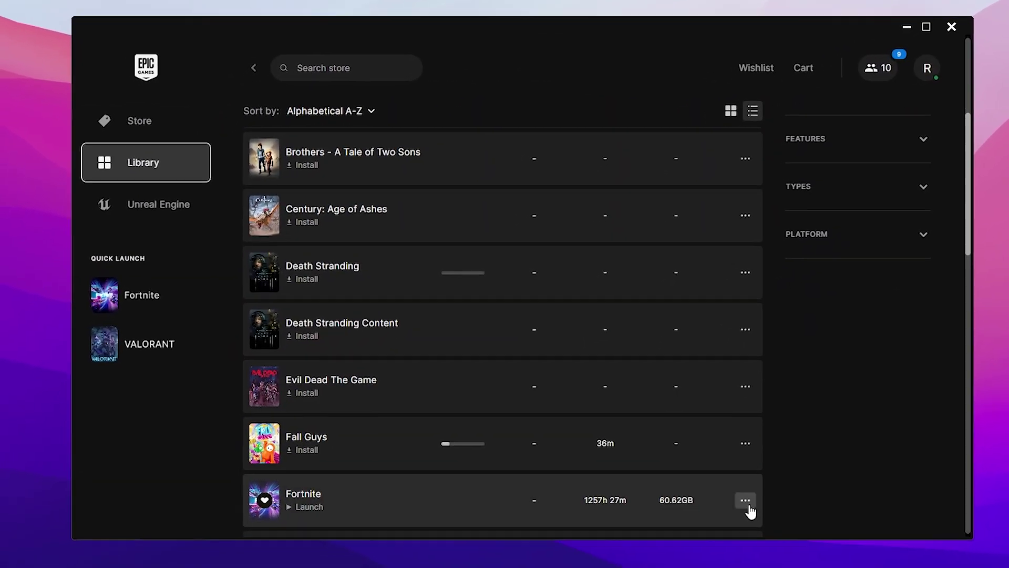
left_click(735, 510)
left_click(557, 387)
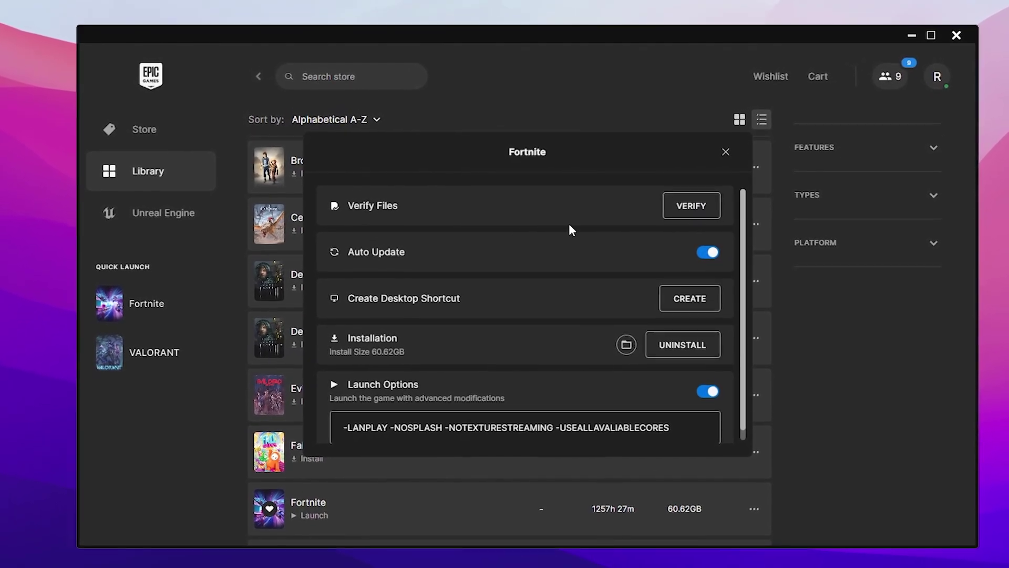
scroll(566, 226, "down", 1)
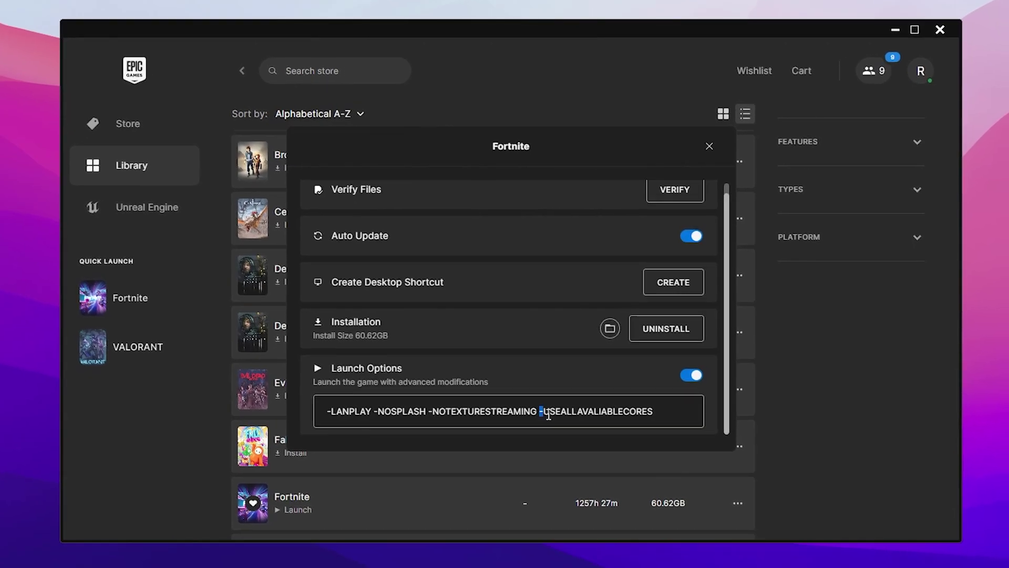
left_click_drag(556, 416, 670, 418)
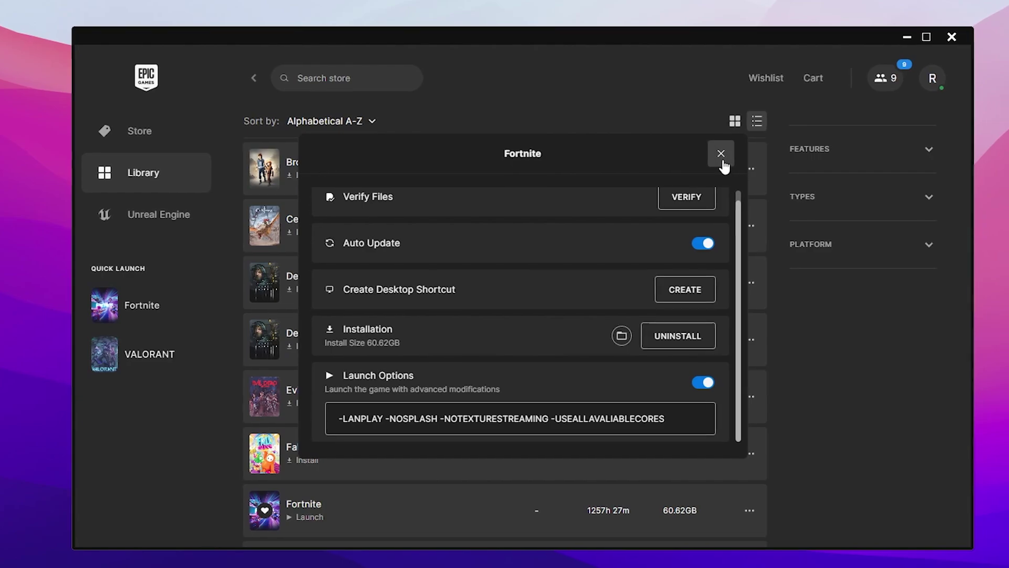
left_click(724, 154)
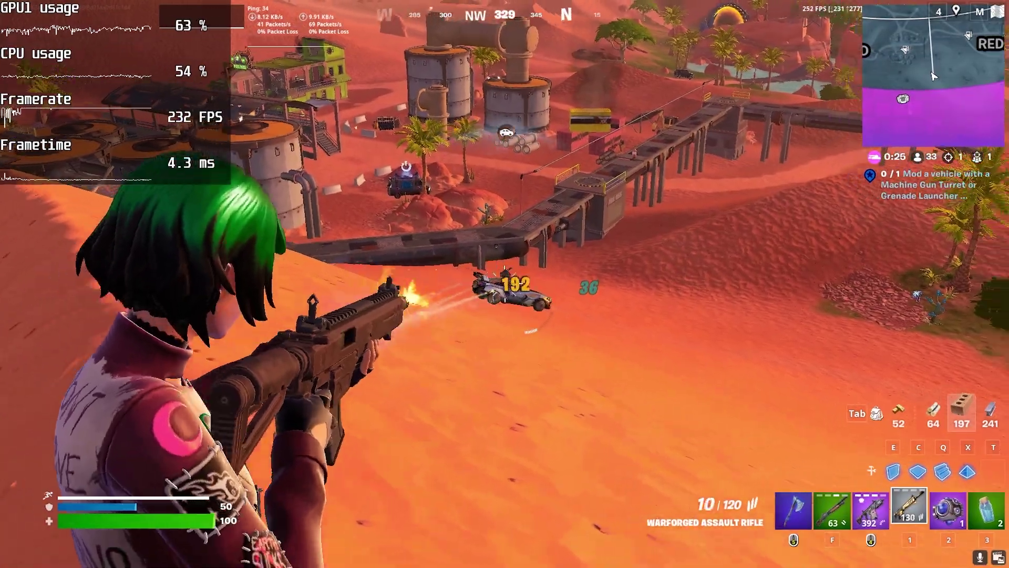
Fire, reload and run forward in Fortnite, then search Start for 'power plan'.
left_click(505, 284)
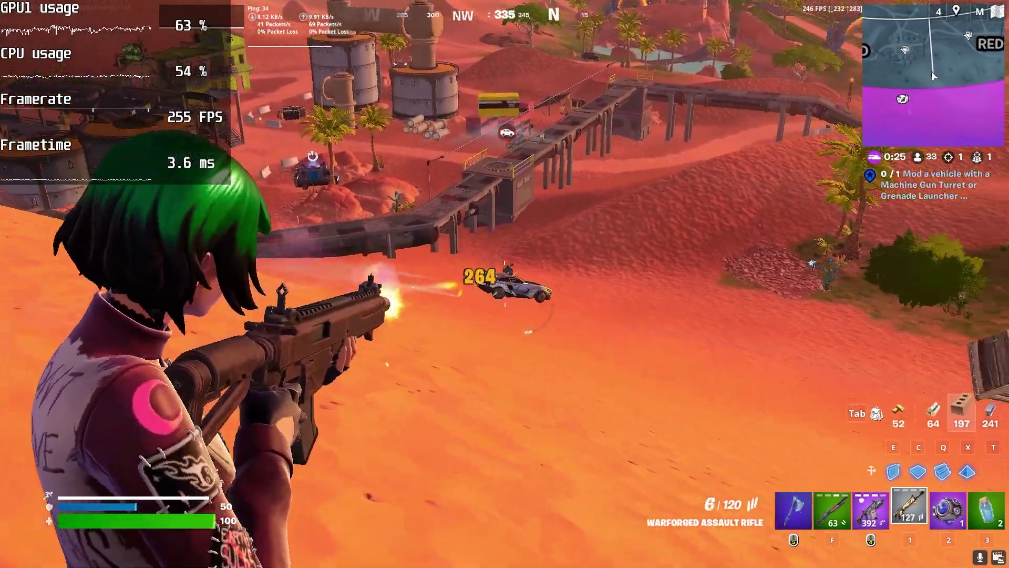
key("r")
key("w")
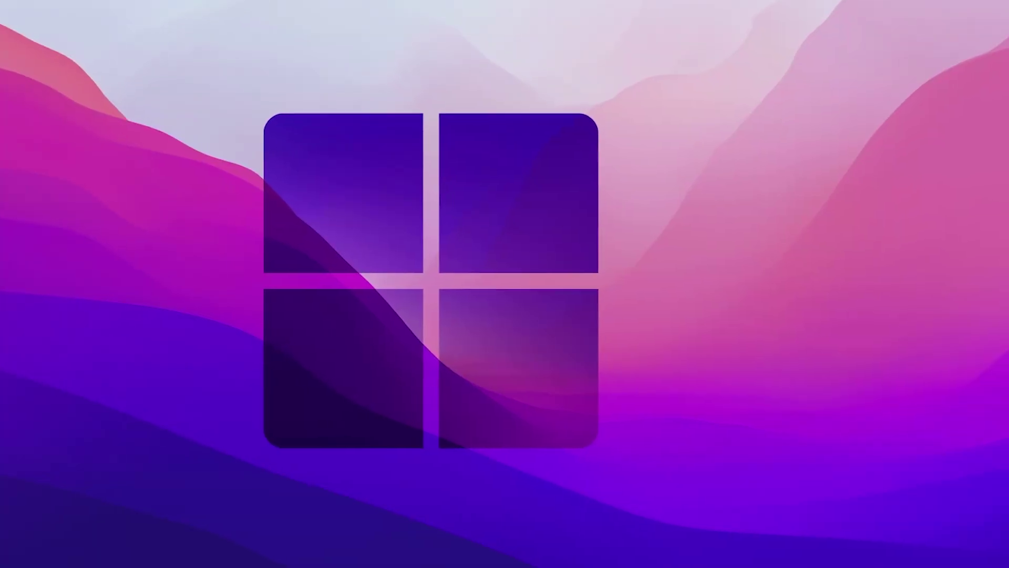
key("super")
type("p")
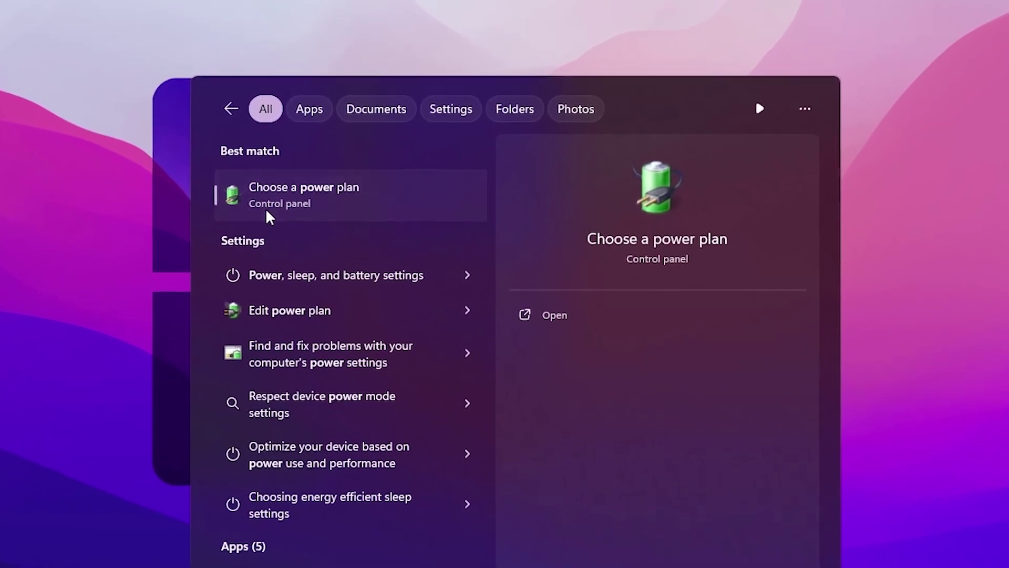
Make High performance the active plan in Choose a power plan.
left_click(323, 205)
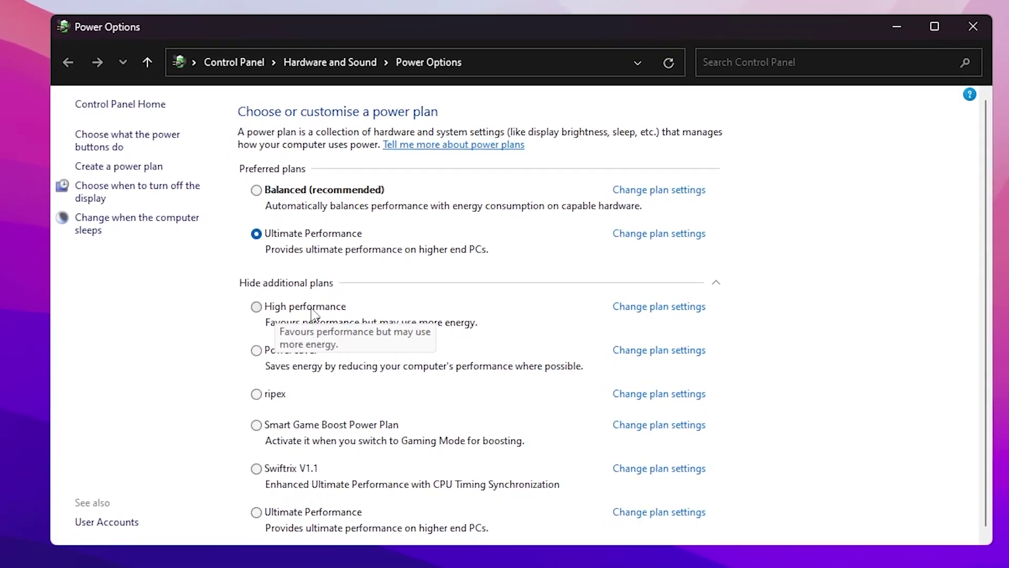
left_click(304, 305)
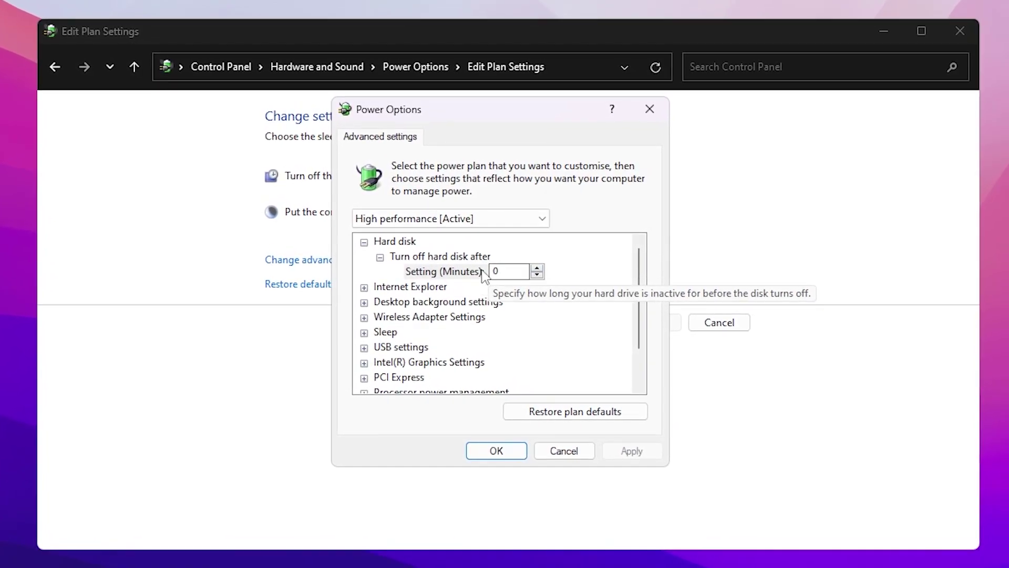
Set minimum and maximum processor state to 100% under Processor power management and save.
scroll(464, 273, "down", 1)
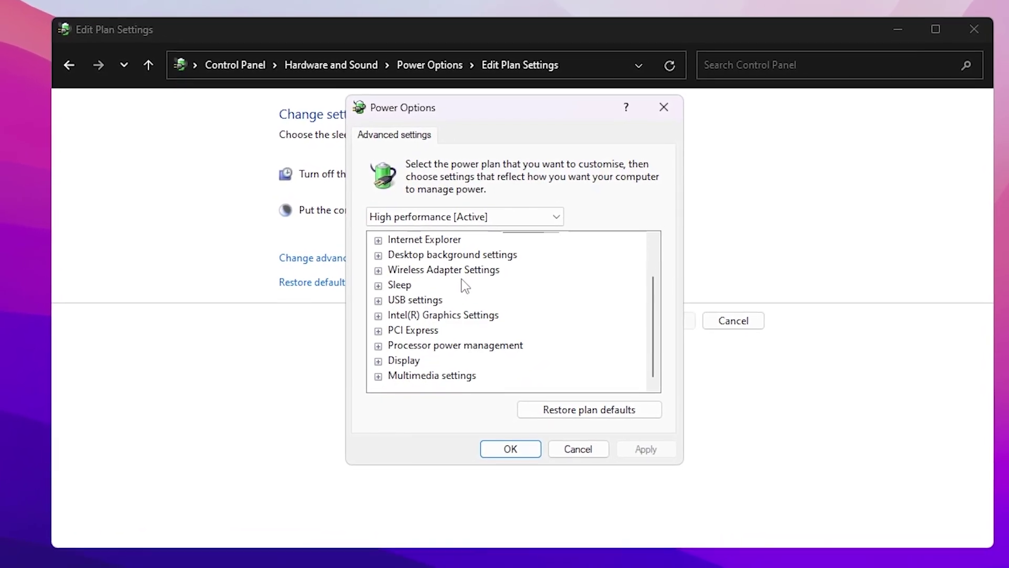
left_click(375, 347)
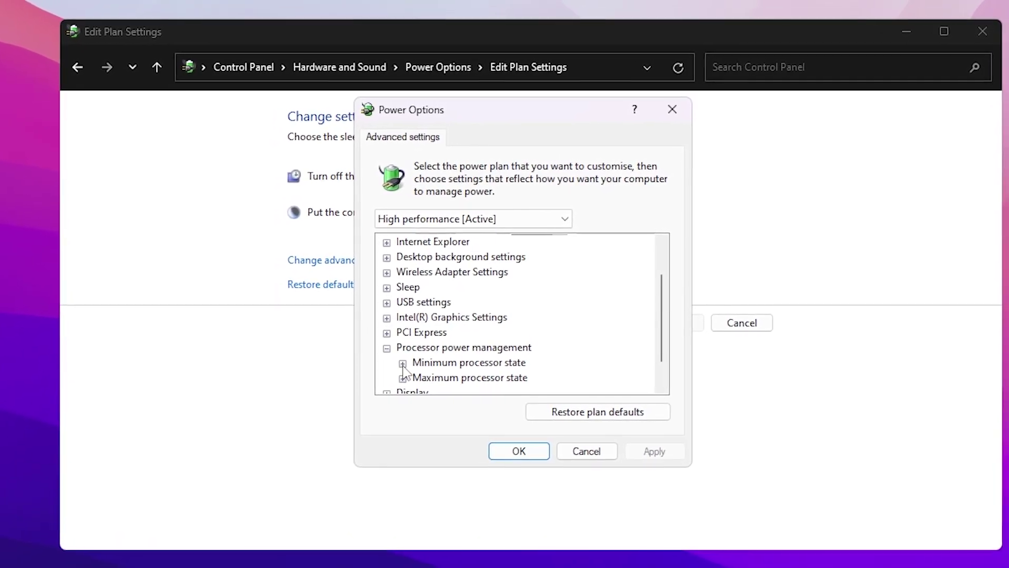
left_click(402, 363)
scroll(406, 369, "down", 1)
left_click(382, 342)
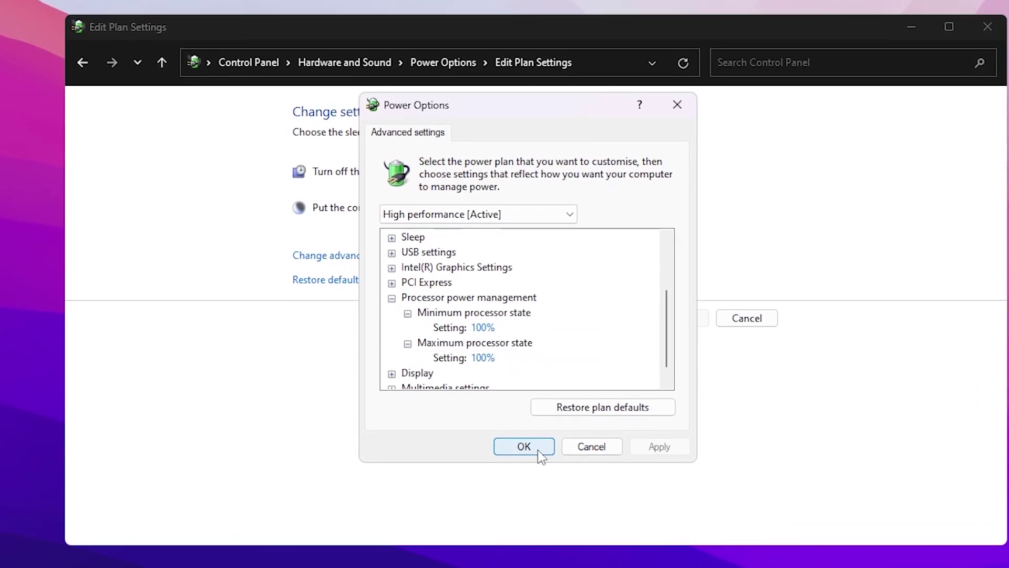
left_click(538, 451)
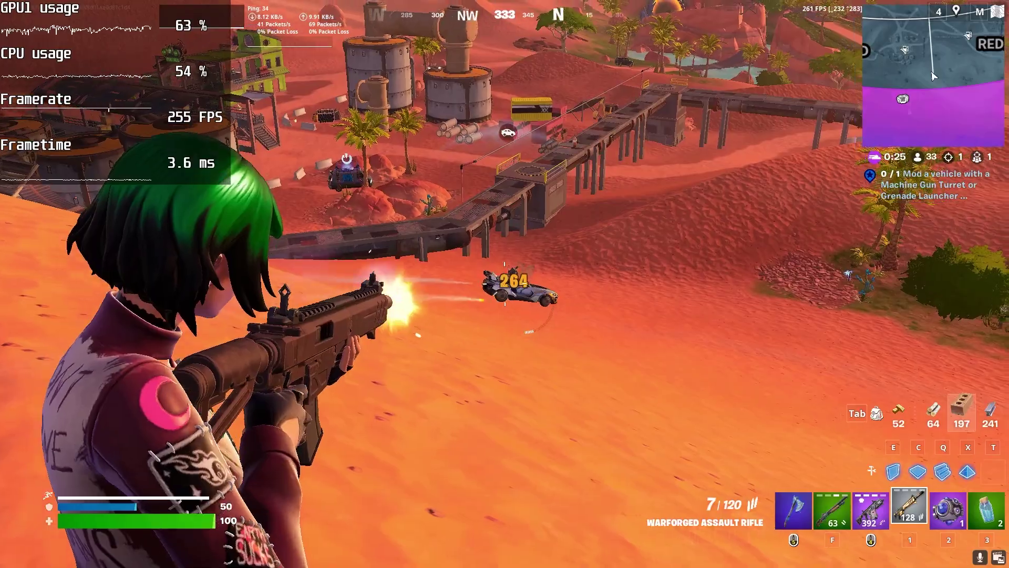